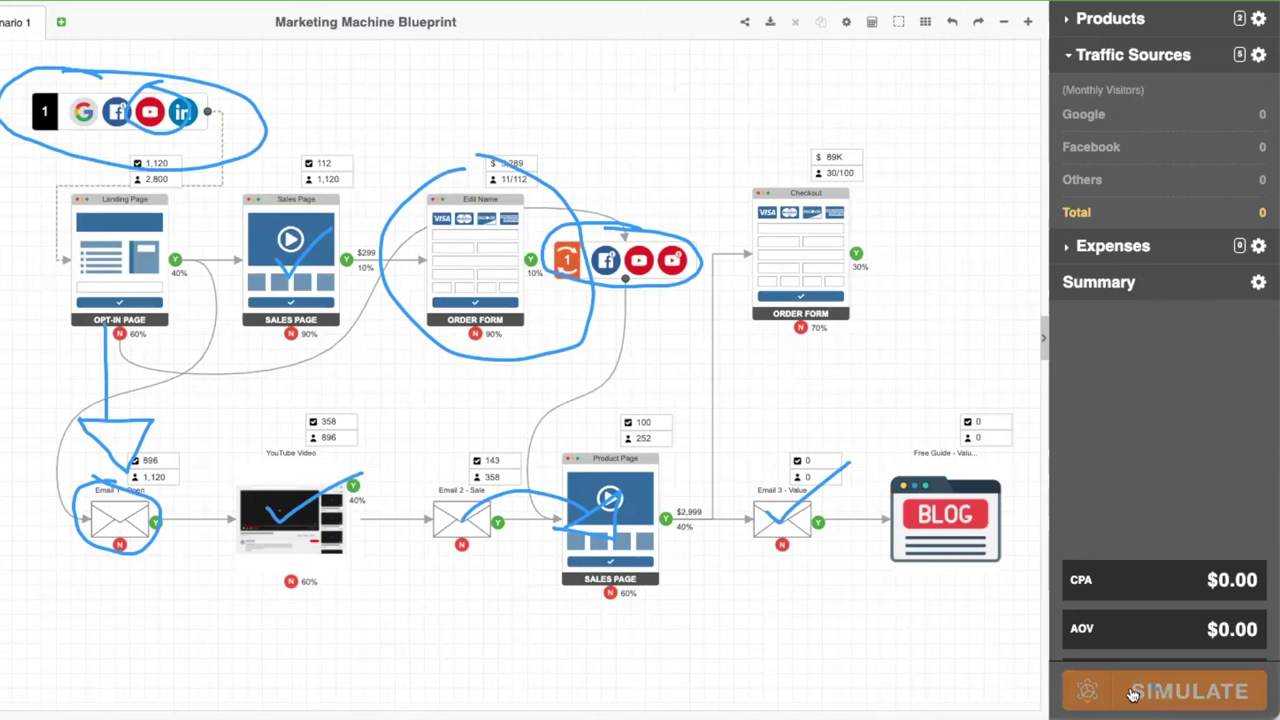
Run the simulation on the Marketing Machine Blueprint funnel to fill in step figures
click(1134, 693)
scroll(1134, 608, down, 3)
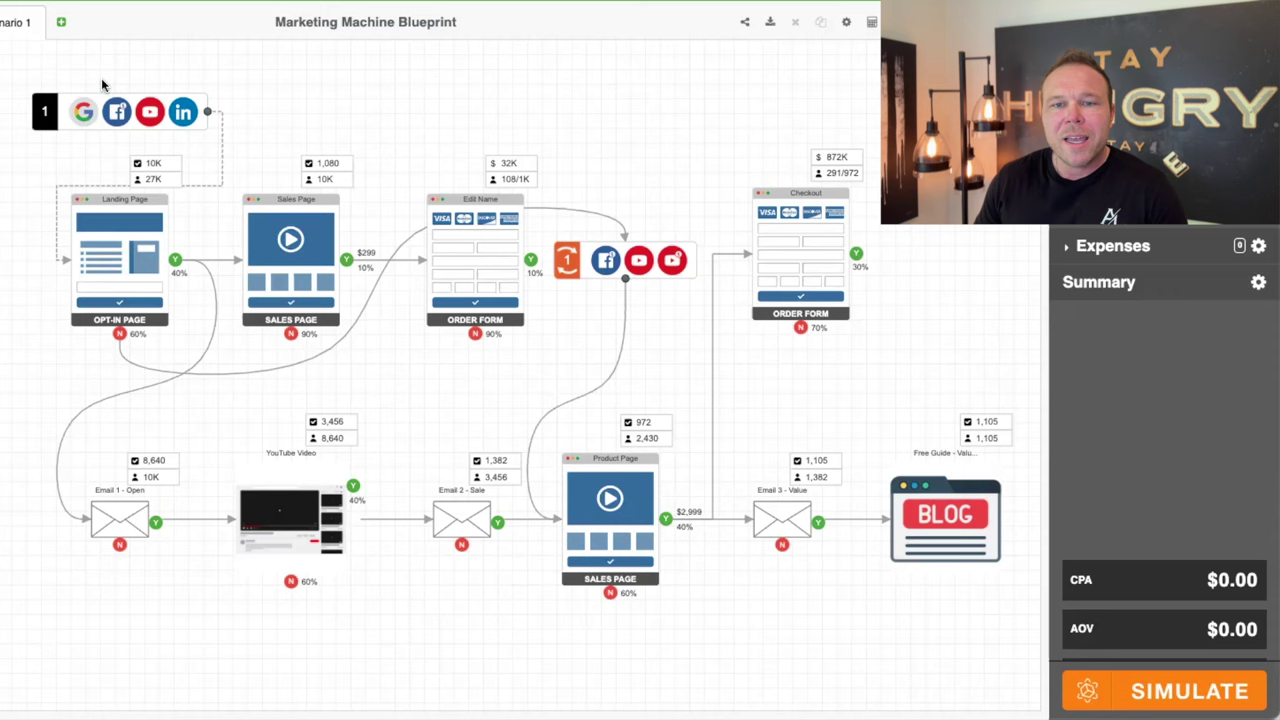
Loop the ad traffic-source icons and draw an arrow from OPT-IN PAGE to Email 1
mouse_move(55, 152)
mouse_down()
mouse_move(230, 150)
mouse_move(63, 75)
mouse_up()
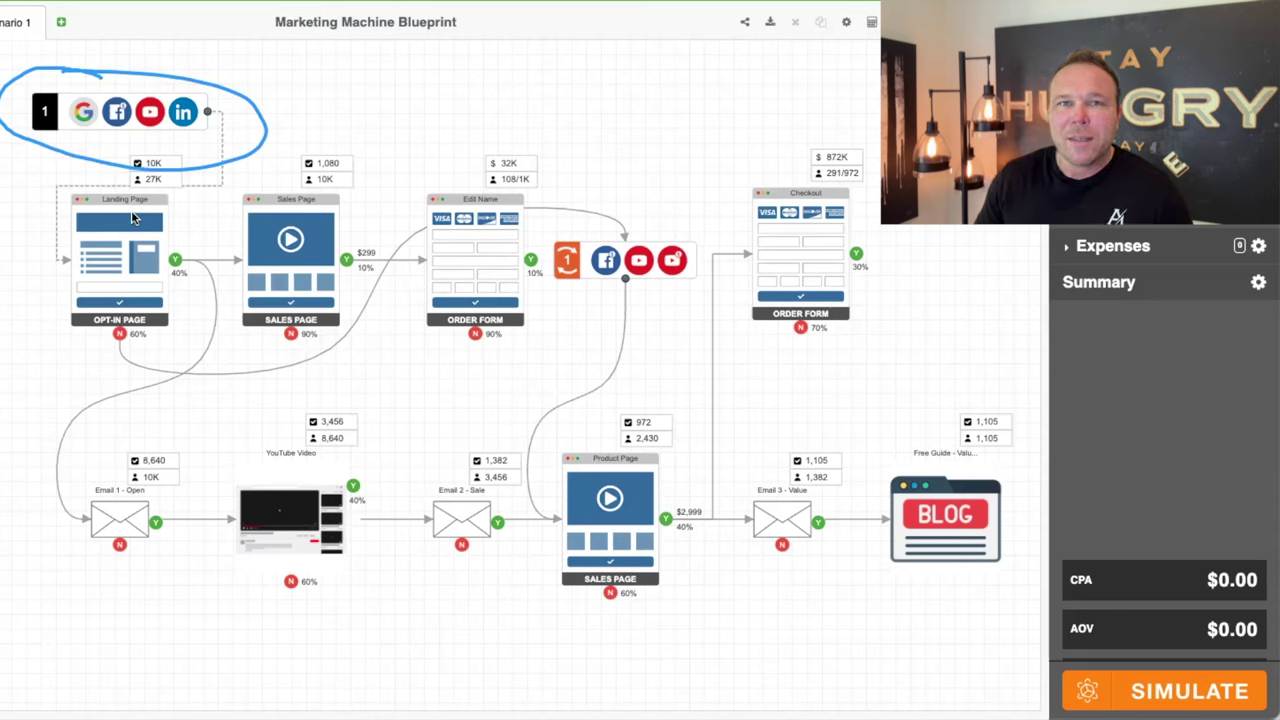
drag(105, 325, 108, 420)
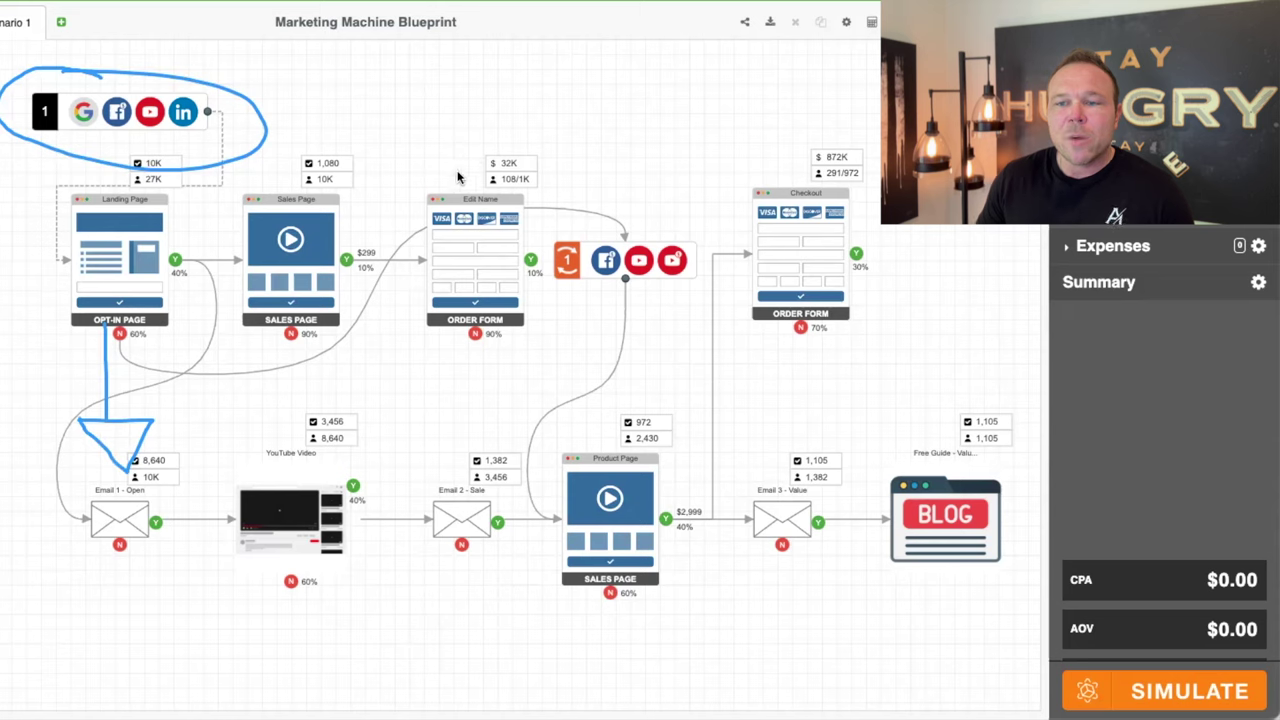
Draw a circle around ORDER FORM and a mark around the YouTube and LinkedIn icons
drag(416, 322, 476, 160)
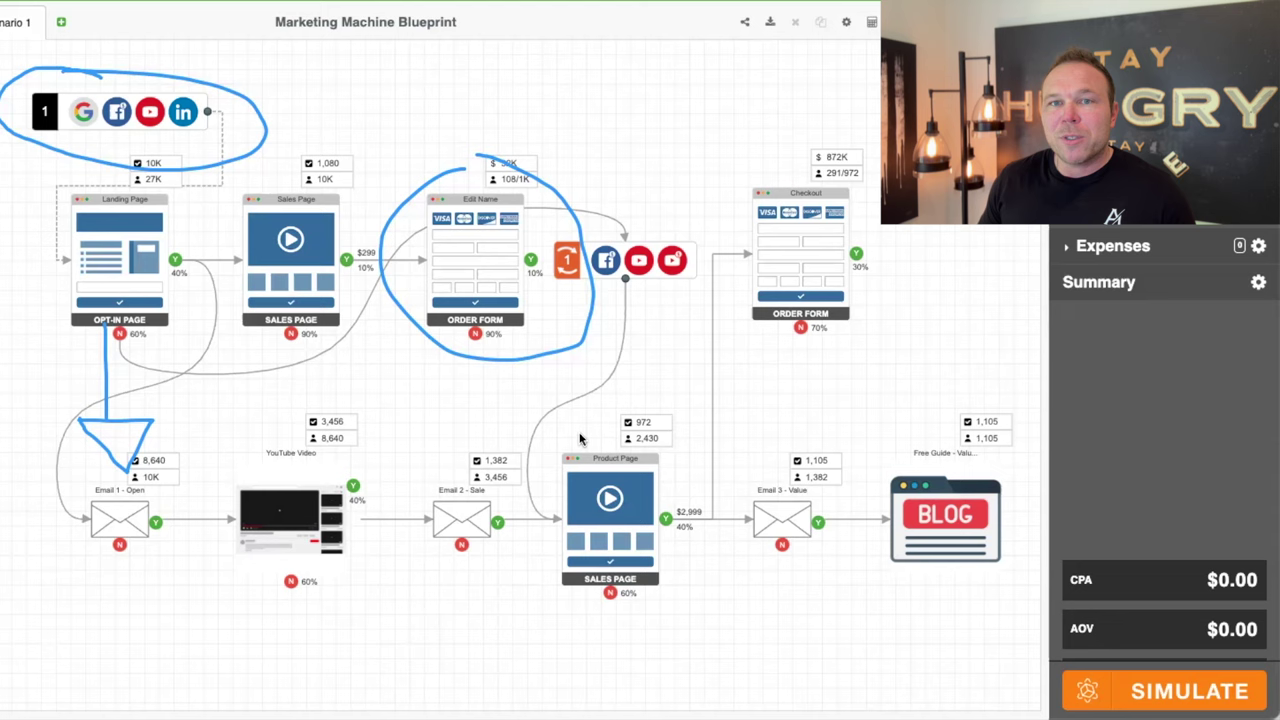
drag(170, 100, 172, 118)
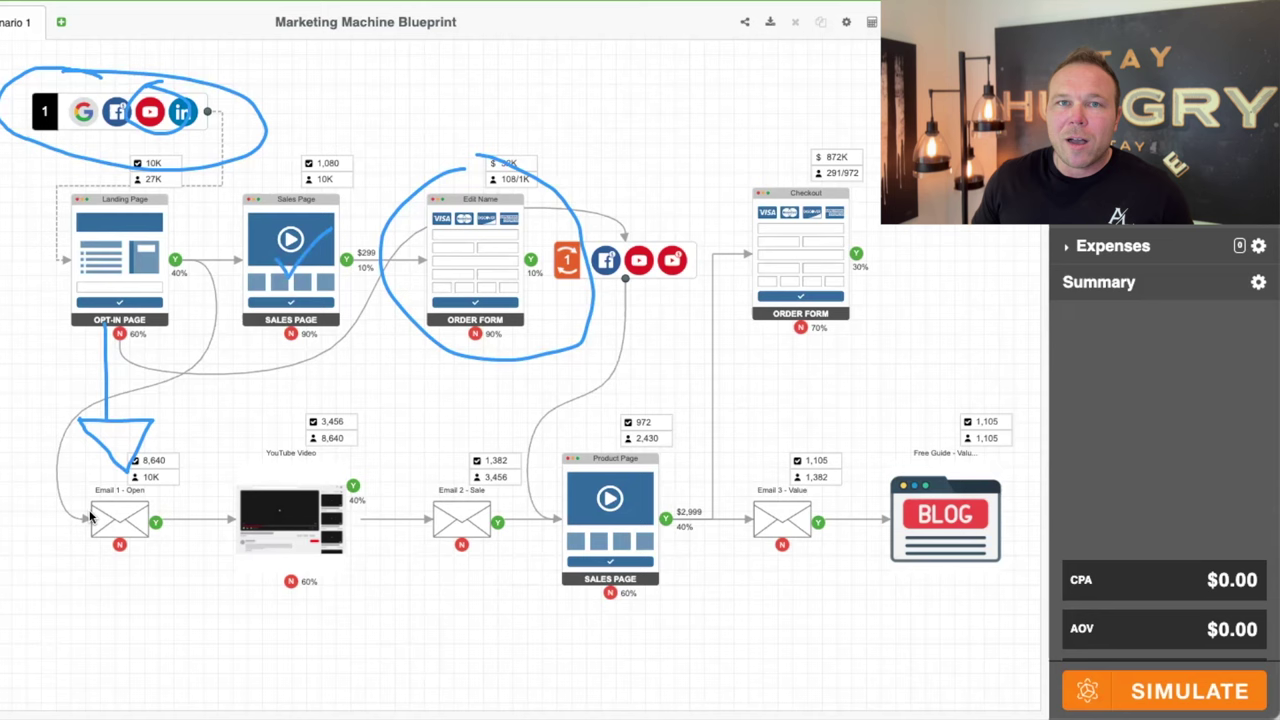
Circle the Email 1 - Open envelope and check off the YouTube Video node
drag(114, 487, 135, 558)
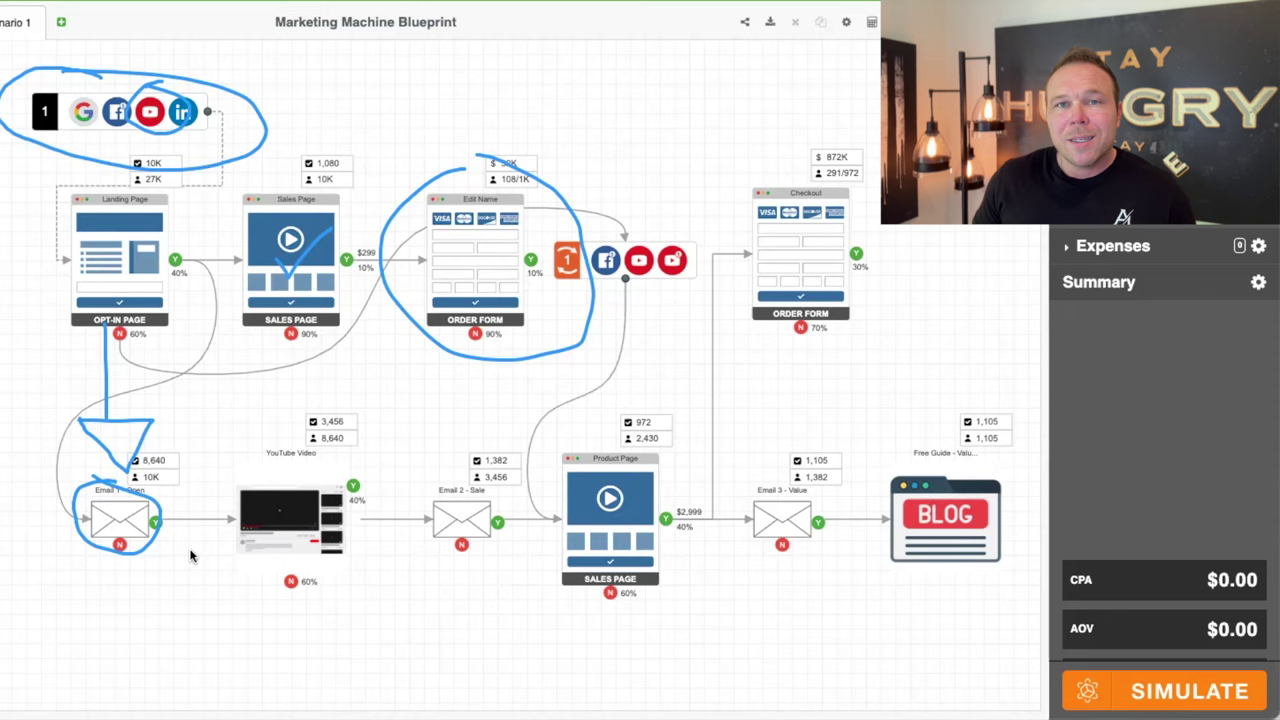
drag(266, 520, 365, 478)
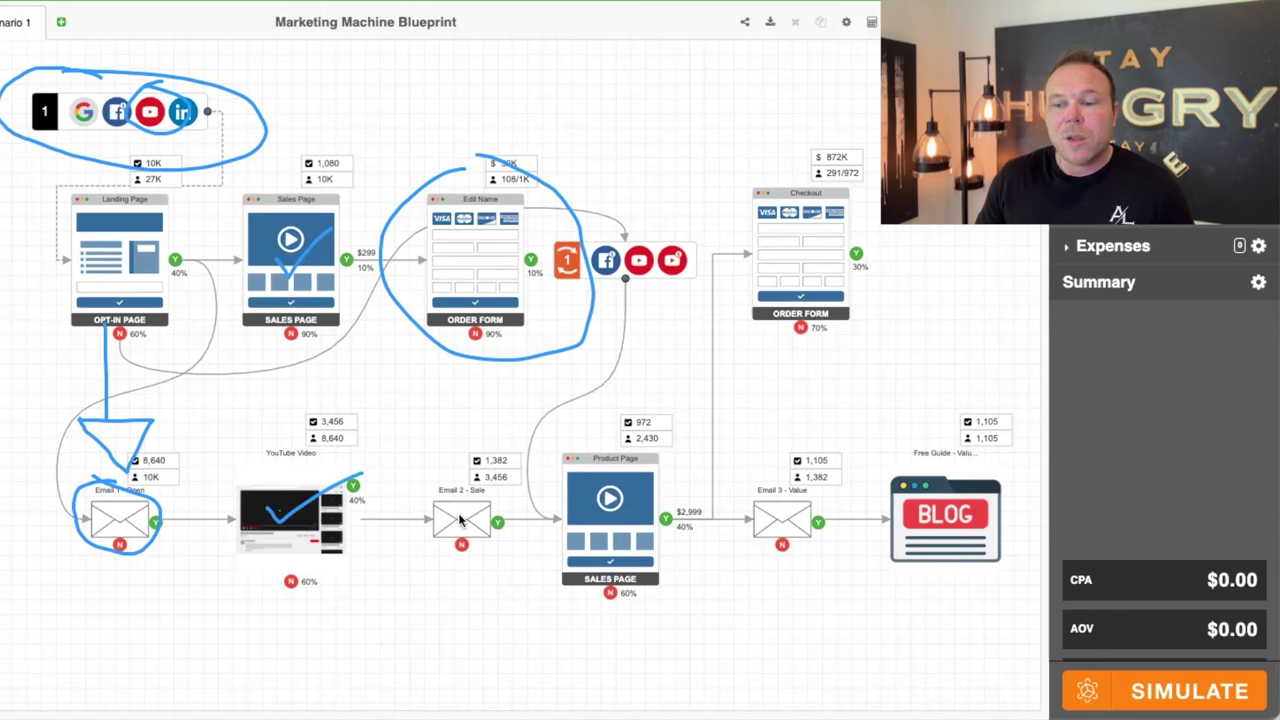
Draw a stroke from Email 2 - Sale into Product Page, then start looping the retargeting icons
drag(462, 528, 572, 506)
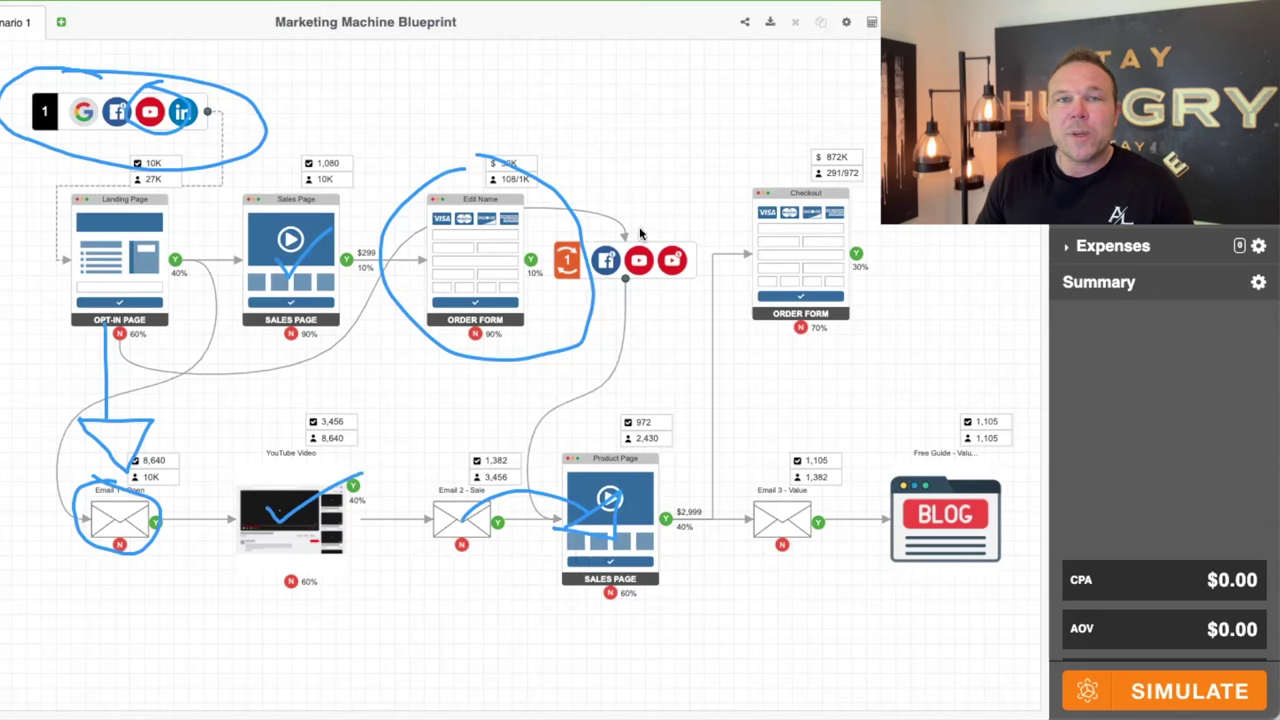
drag(641, 232, 553, 233)
Close the loop around the Facebook/YouTube retargeting icons beside the order form
drag(634, 290, 628, 232)
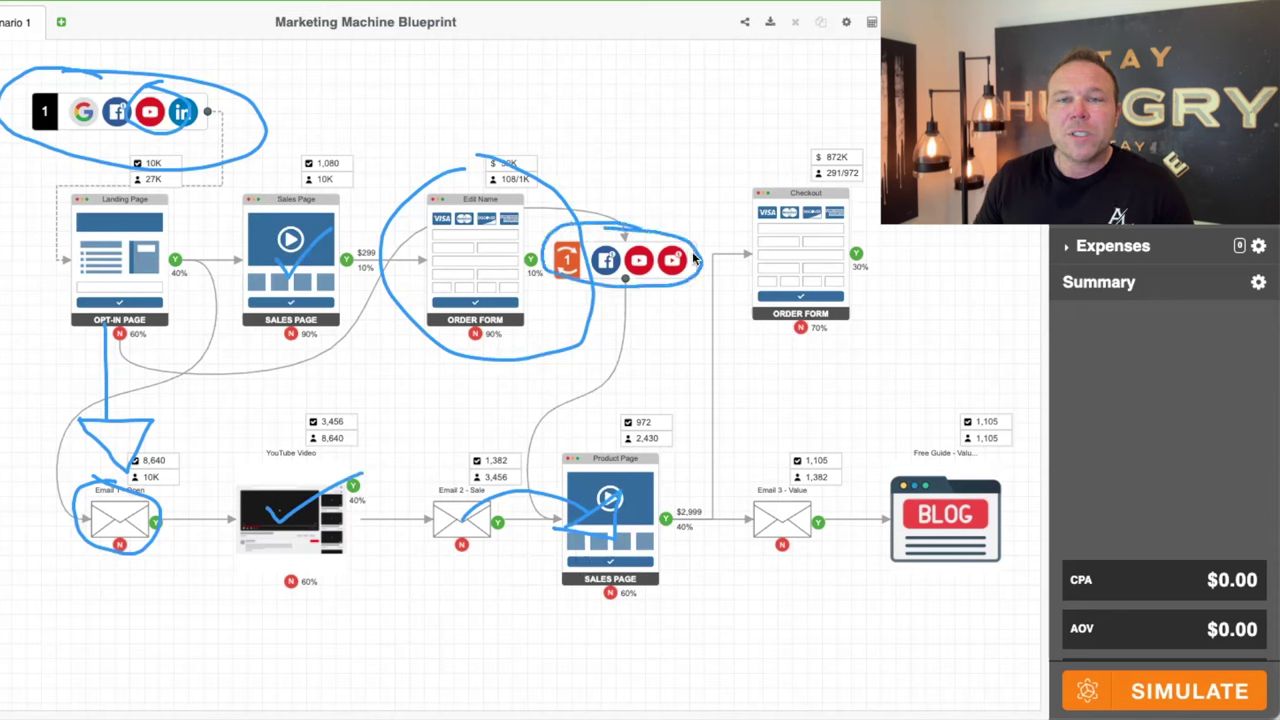